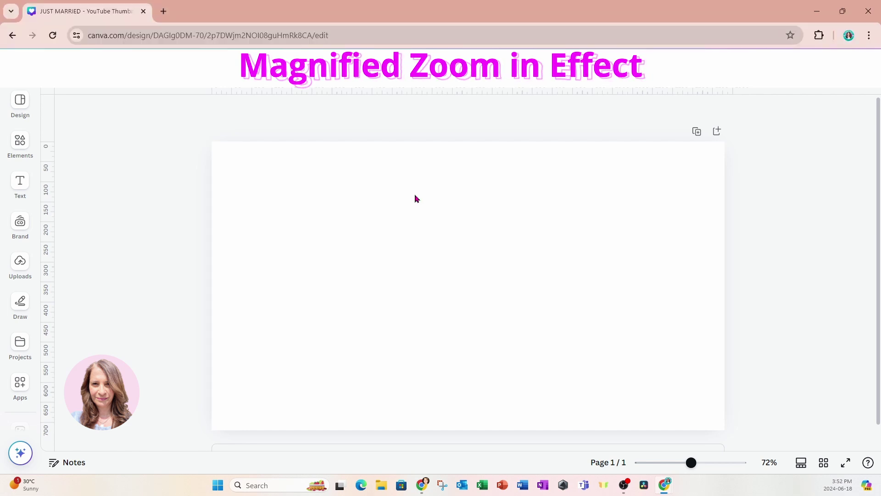
Add the beach wedding photo from Recently used and enlarge it to about 1,067 × 712 at the top-left
left_click(20, 145)
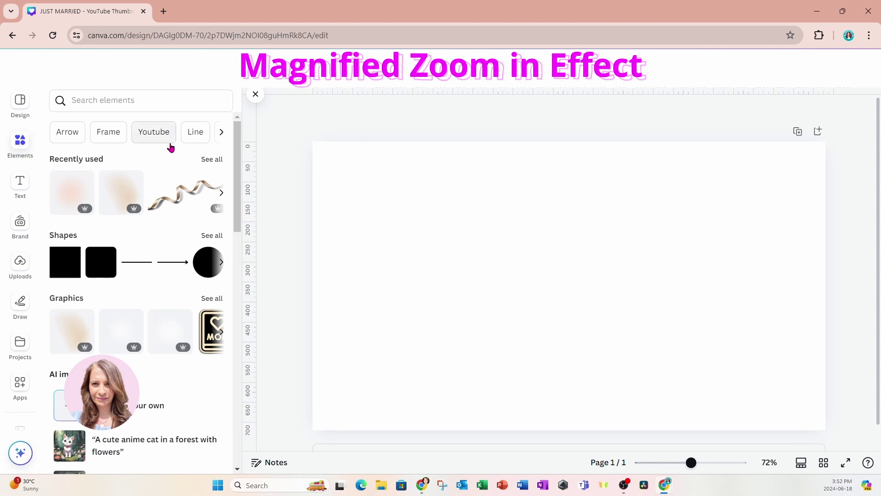
left_click(211, 160)
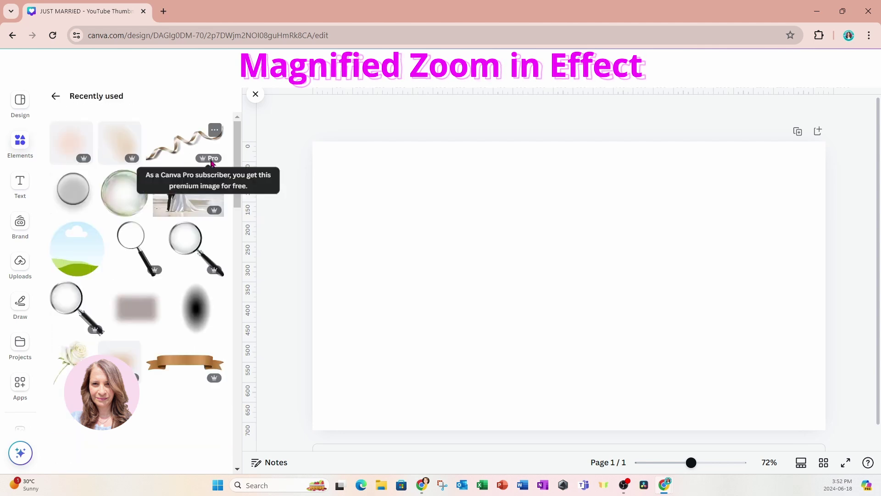
left_click(164, 195)
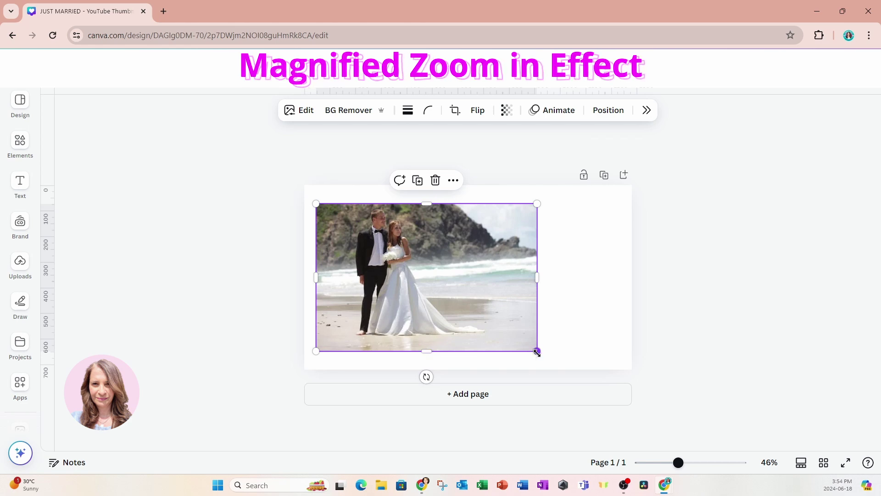
left_click_drag(537, 351, 566, 367)
left_click_drag(316, 203, 304, 195)
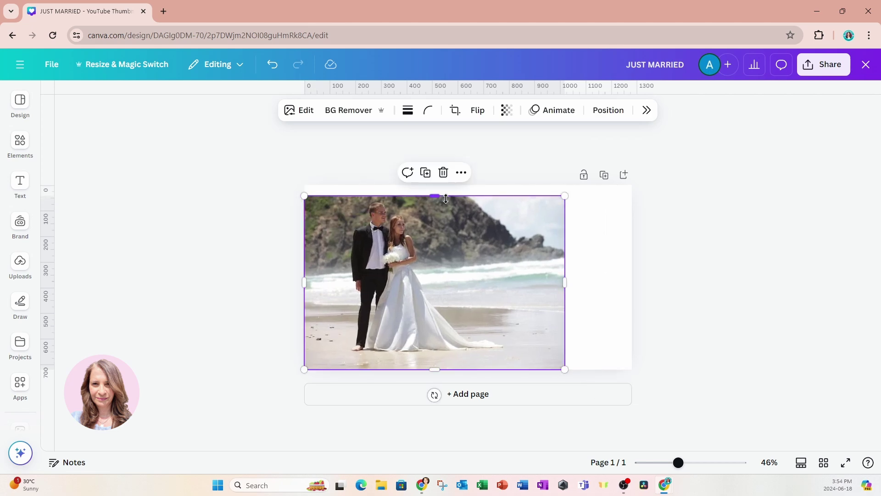
left_click_drag(564, 195, 580, 185)
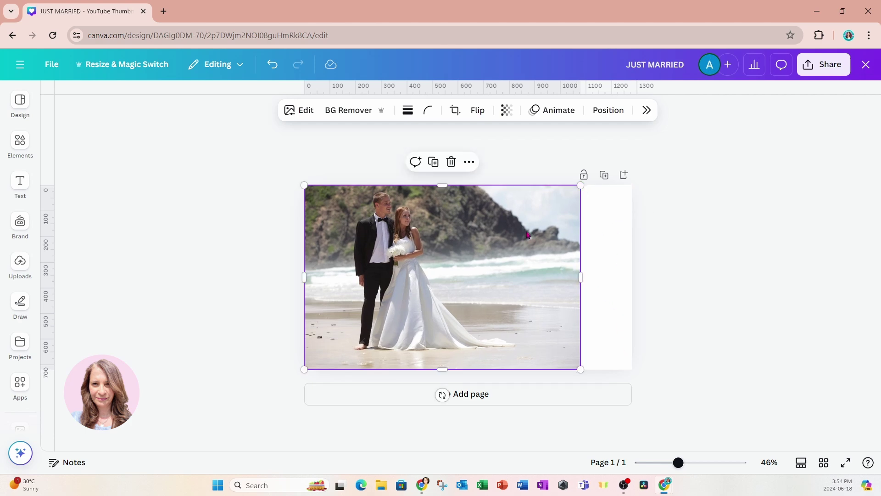
Magic Expand the wedding photo to the page's right edge and apply the first generated result
left_click(297, 110)
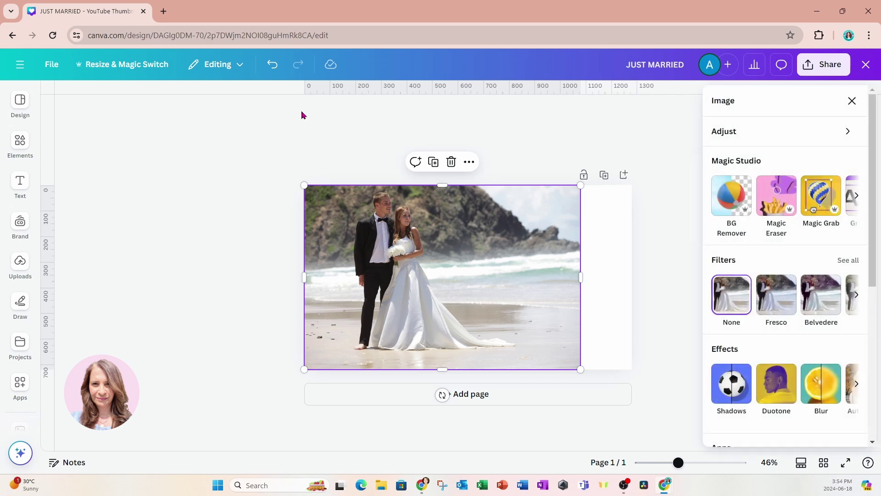
left_click(856, 197)
left_click(855, 198)
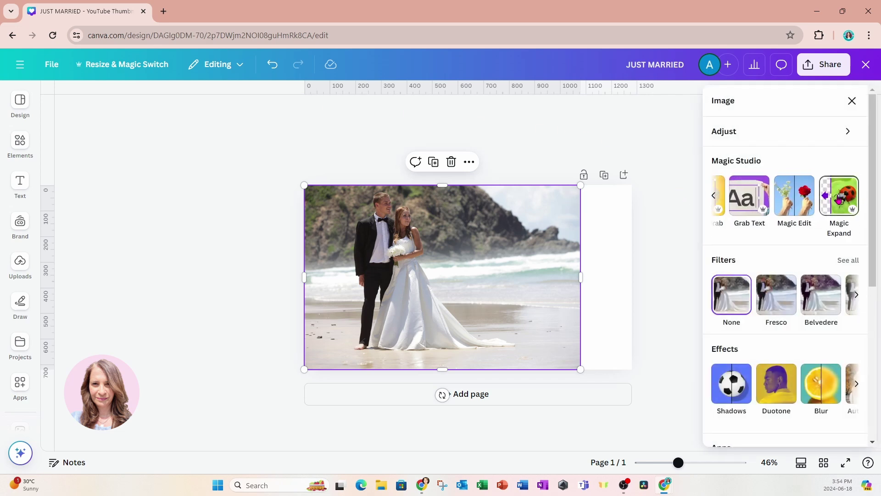
left_click(838, 198)
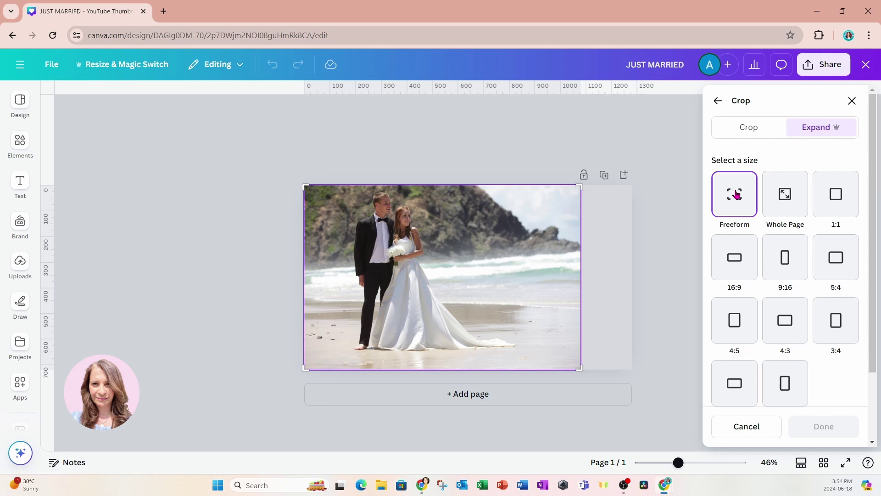
left_click_drag(579, 367, 632, 370)
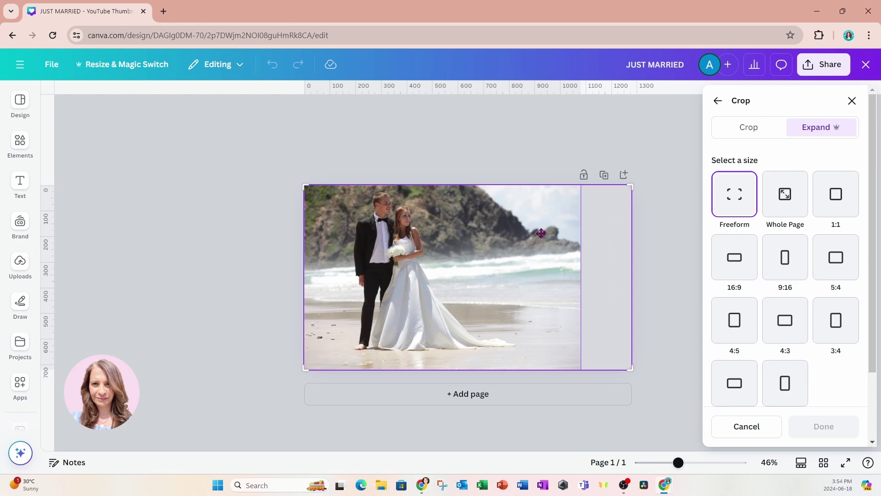
scroll(834, 341, "down", 2)
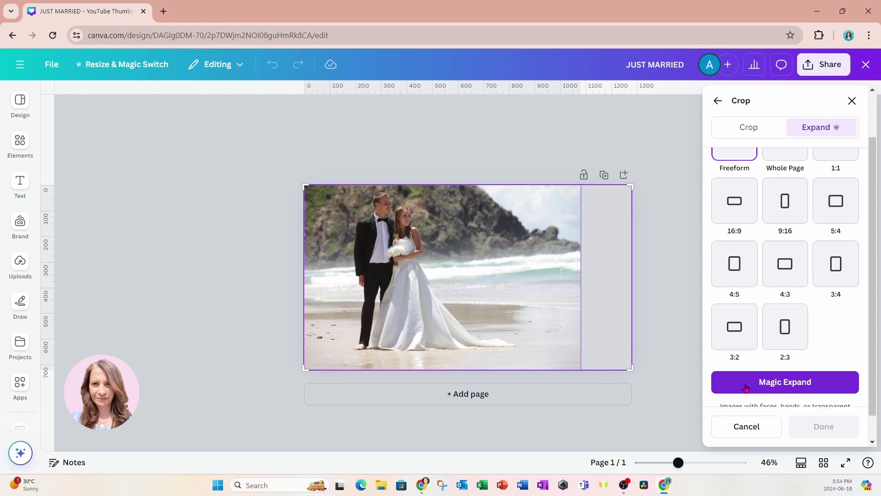
left_click(760, 384)
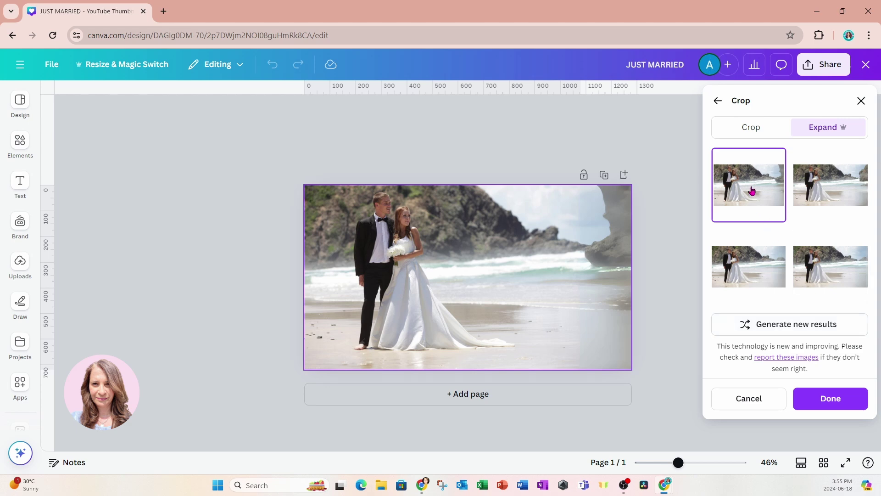
left_click(836, 399)
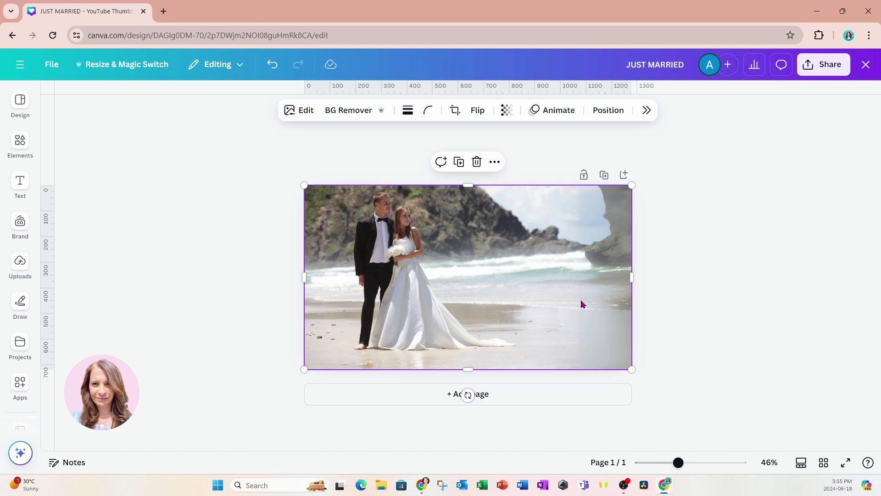
Add a second copy of the wedding photo and move it off to the right side
left_click(21, 143)
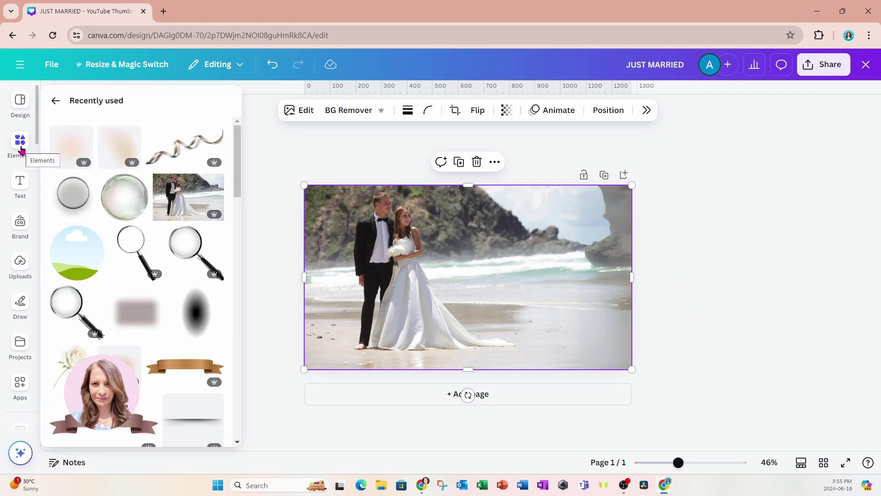
left_click(164, 193)
left_click_drag(519, 283, 702, 269)
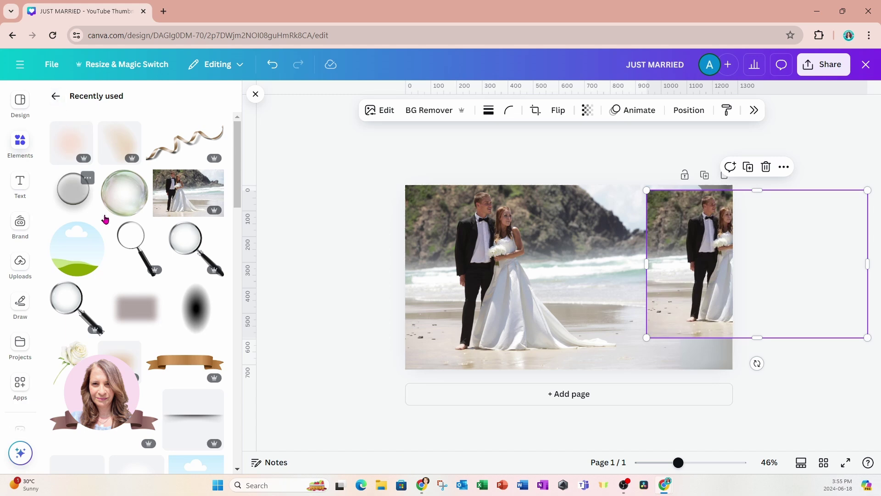
Add the magnifying glass graphic, enlarge it to about 600 × 856 and centre it over the page
left_click(124, 246)
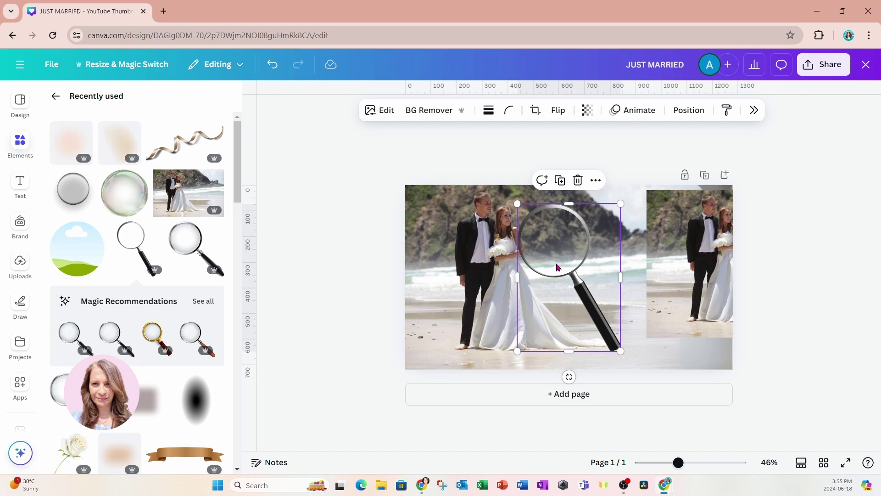
left_click_drag(620, 350, 701, 428)
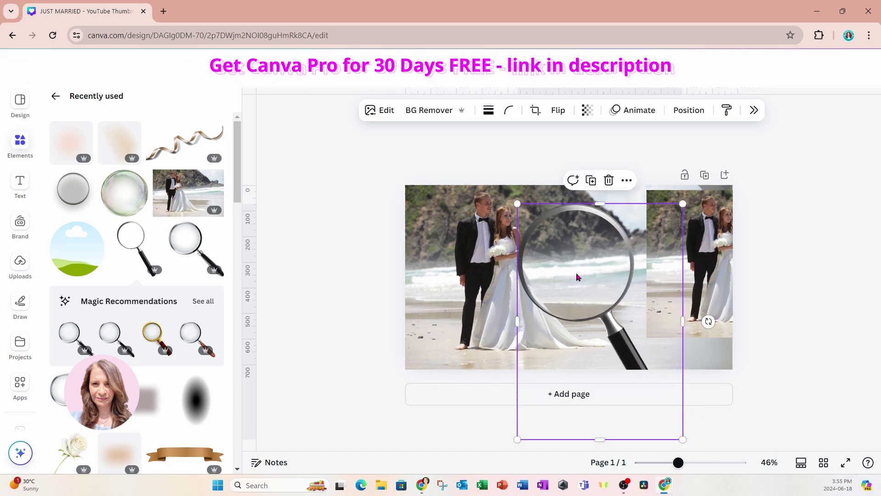
left_click_drag(573, 275, 569, 280)
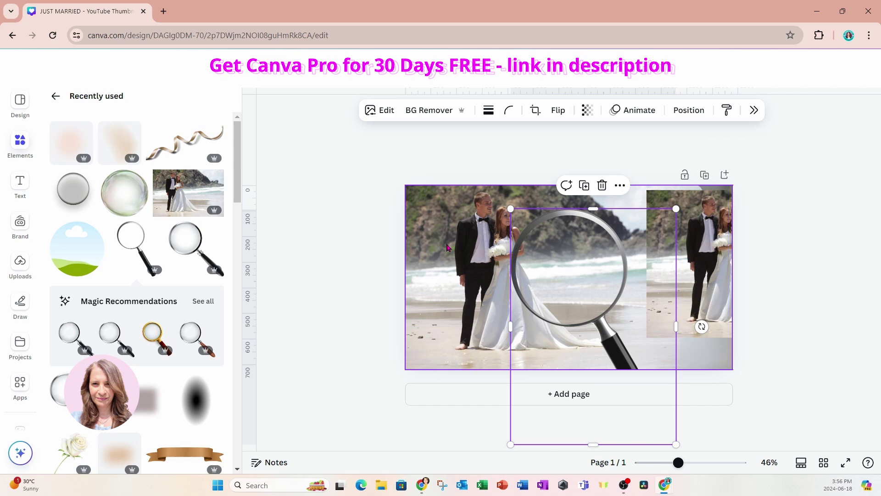
Add a circular frame and size it to fit inside the magnifier's lens
left_click(58, 258)
left_click_drag(564, 282, 561, 262)
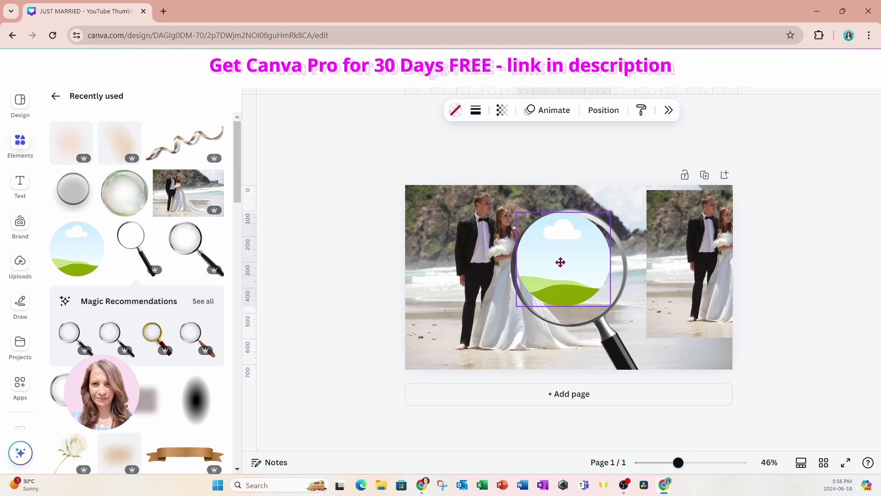
left_click_drag(610, 306, 625, 324)
left_click_drag(517, 322, 515, 328)
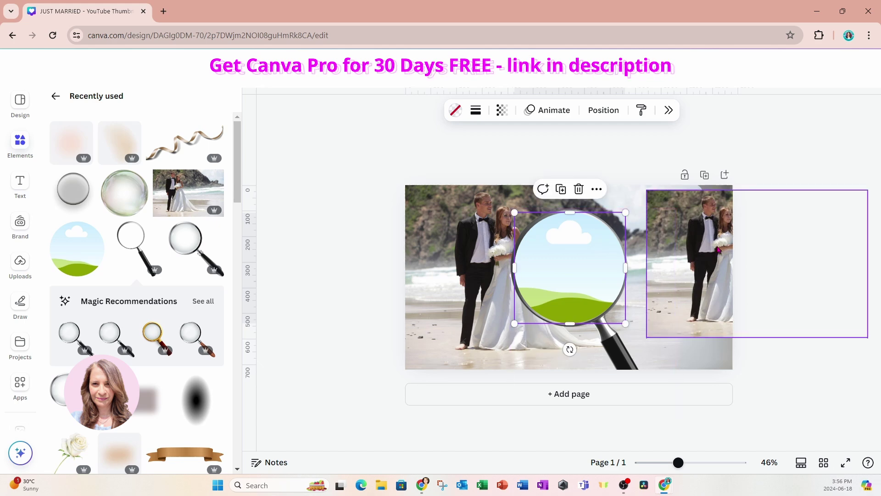
Drop the right-hand photo copy into the circle frame and shift it so the couple shows
left_click(706, 271)
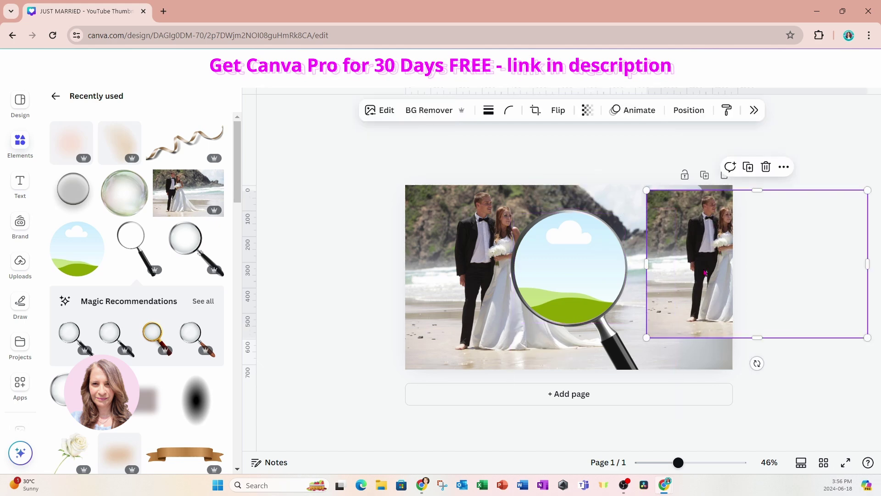
left_click_drag(706, 272, 592, 277)
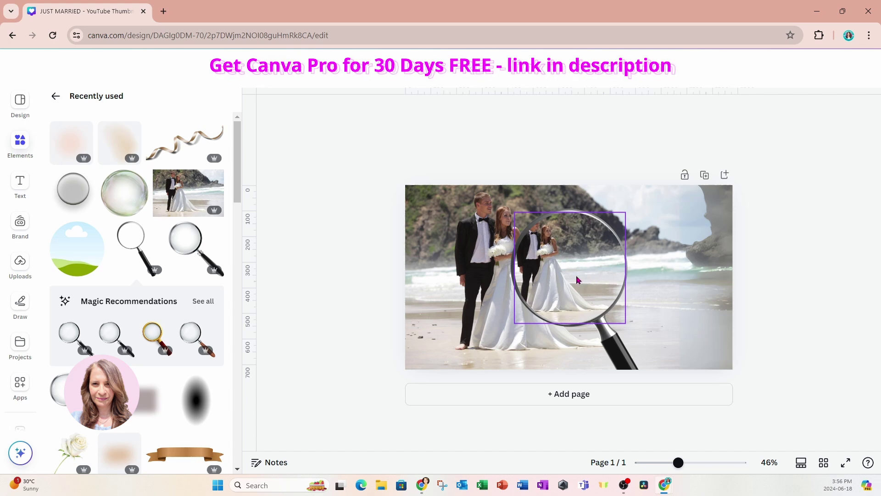
double_click(569, 278)
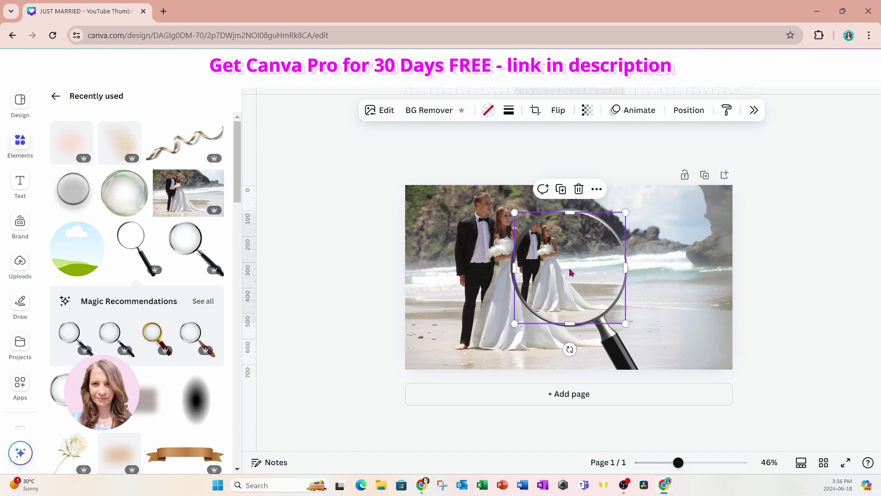
left_click_drag(529, 263, 553, 262)
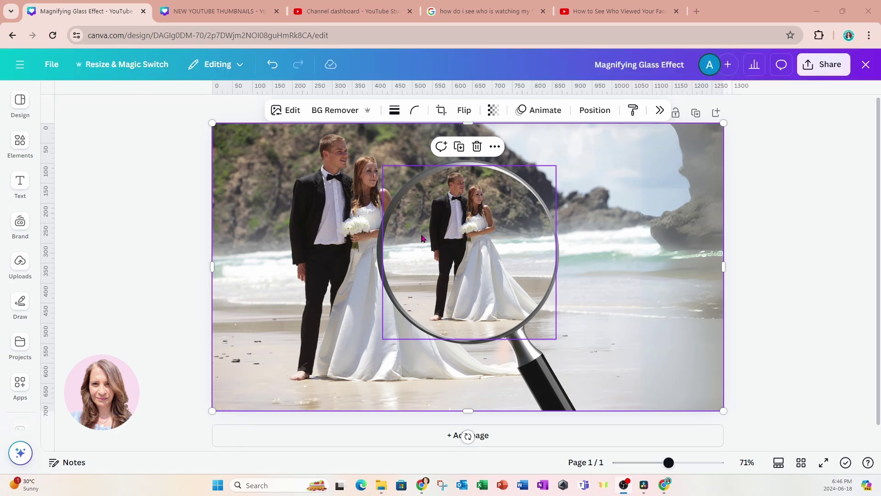
Scale up the framed photo so the couple's faces fill the lens, then apply the crop
double_click(438, 247)
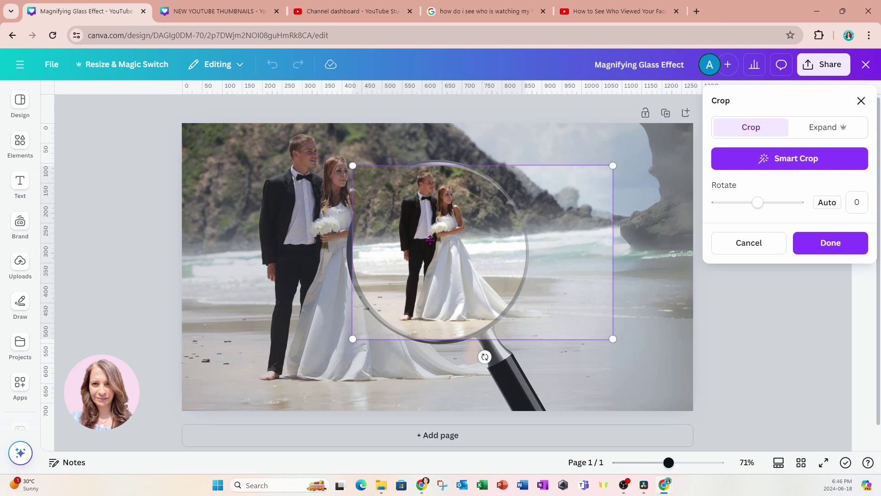
left_click_drag(351, 166, 383, 298)
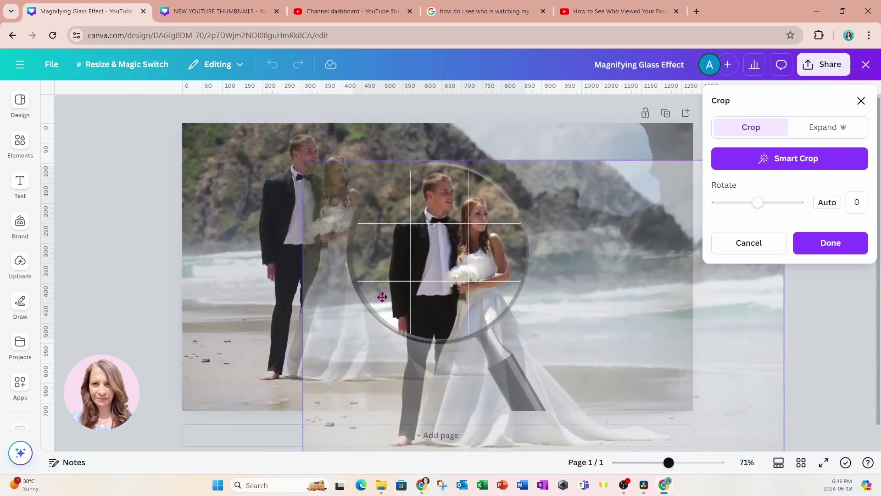
left_click_drag(304, 160, 105, 38)
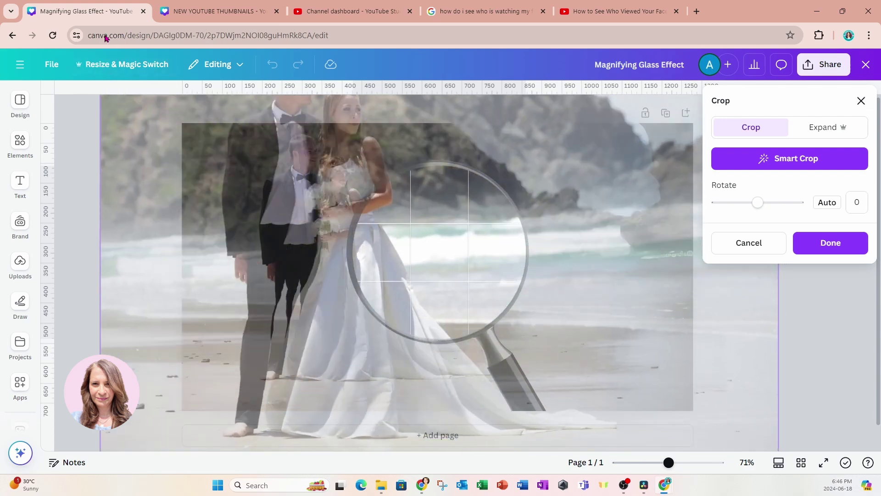
left_click_drag(205, 123, 339, 264)
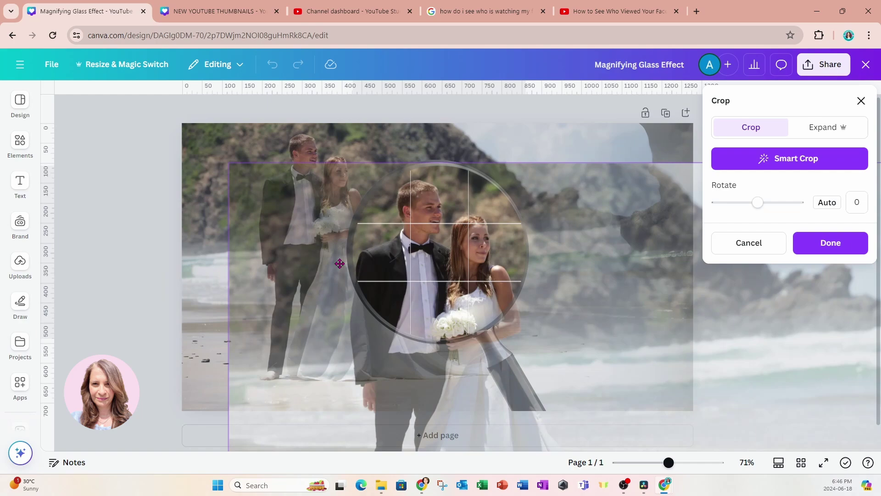
left_click_drag(230, 164, 116, 77)
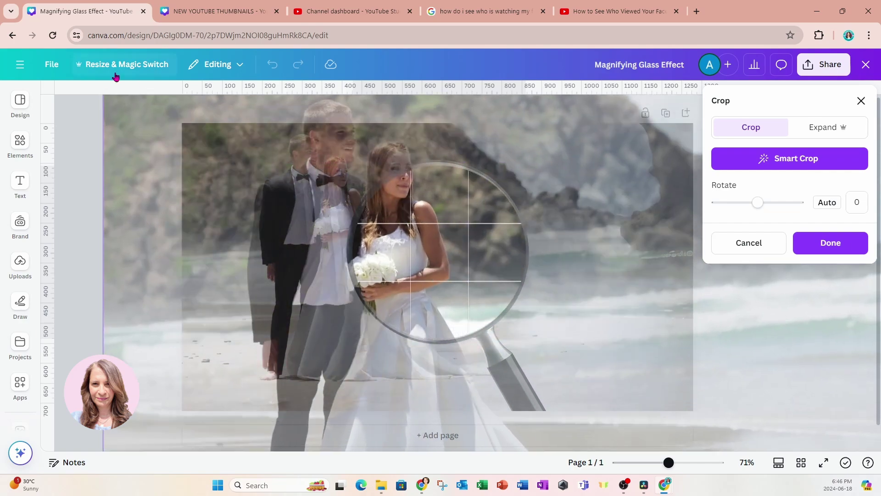
left_click_drag(257, 257, 313, 298)
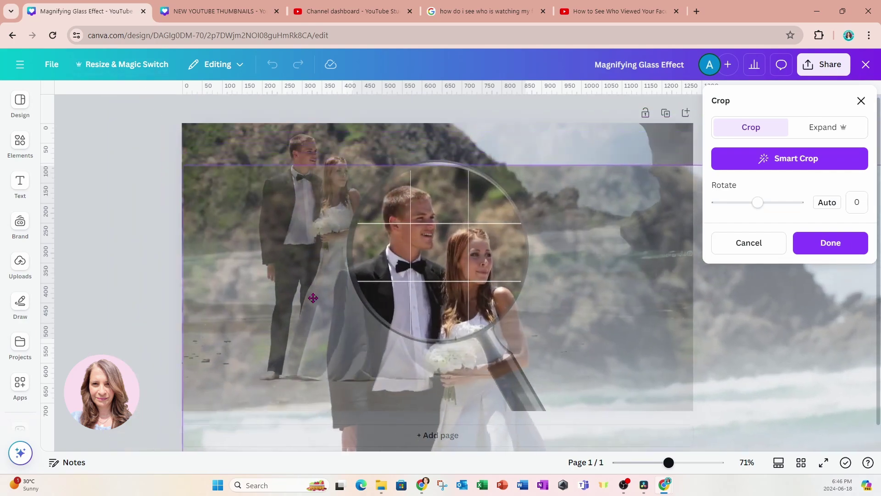
left_click_drag(183, 165, 284, 254)
left_click(359, 155)
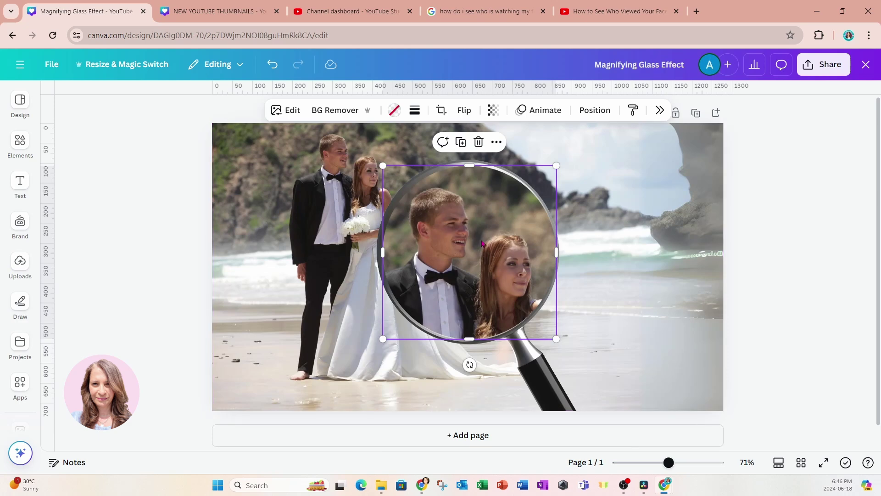
Add the glass circle graphic and enlarge the magnifier to about 645 × 645, down to the page bottom
left_click(19, 146)
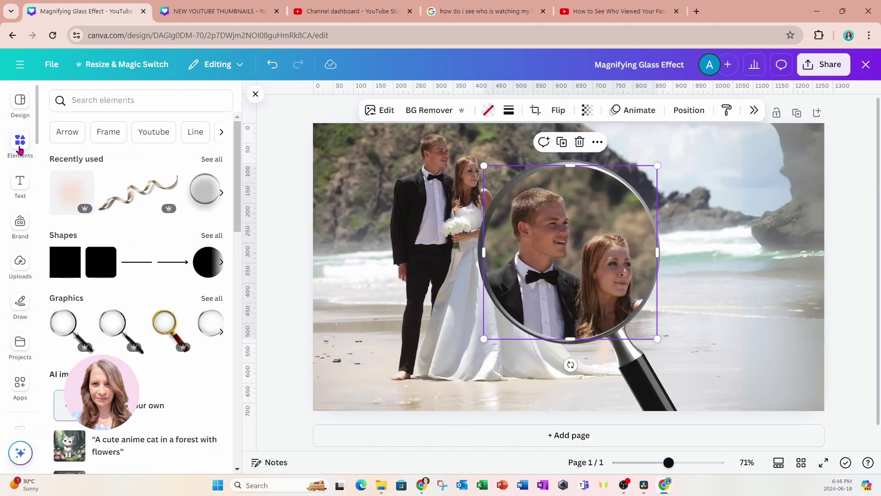
left_click(204, 188)
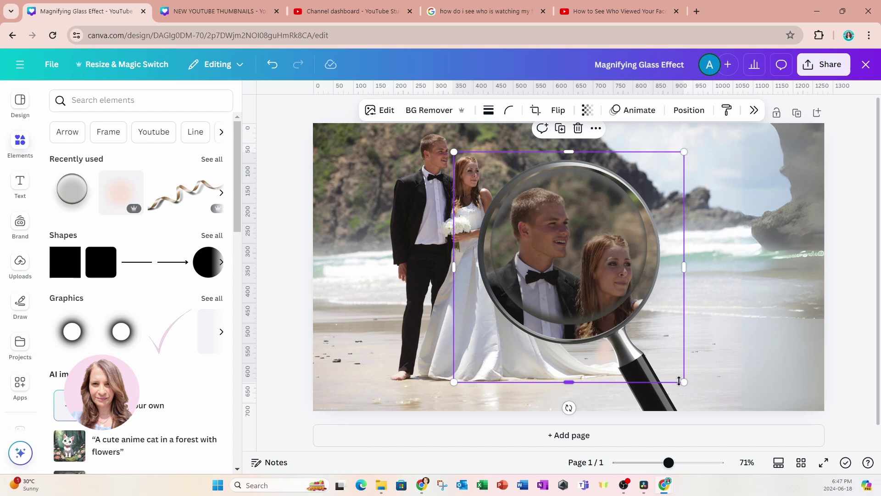
left_click_drag(684, 381, 699, 393)
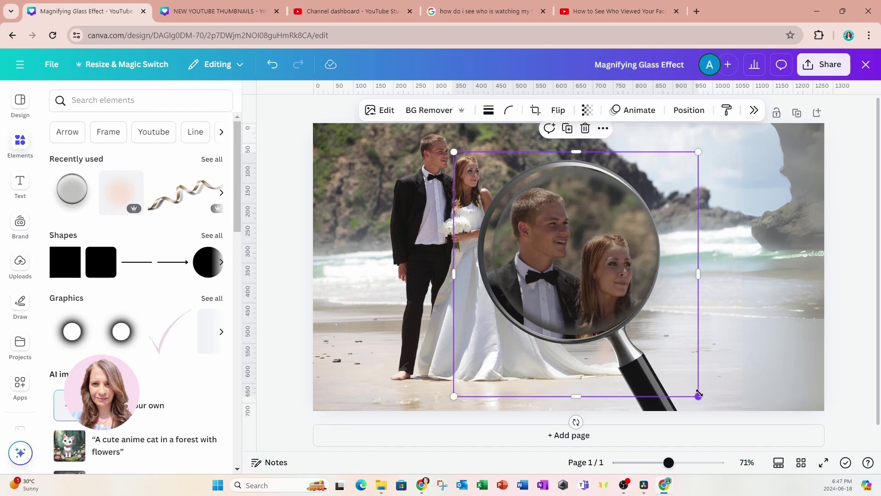
left_click_drag(454, 152, 443, 144)
left_click_drag(443, 396, 438, 402)
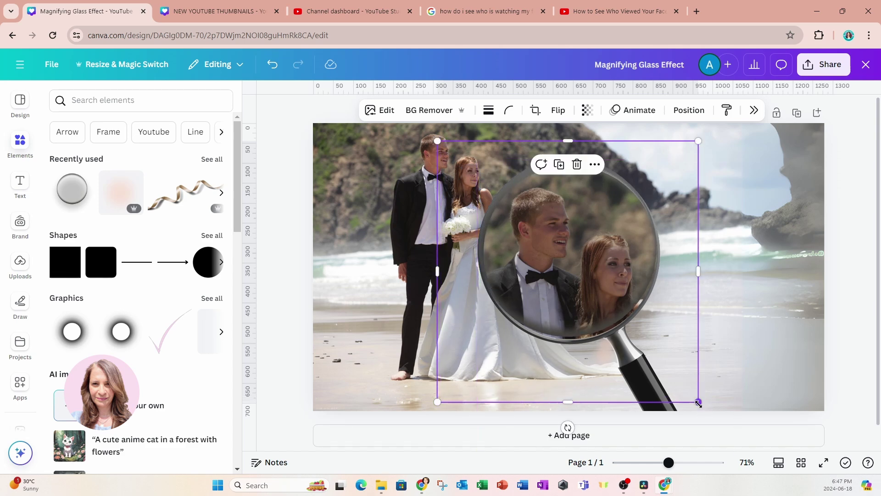
left_click_drag(700, 404, 705, 408)
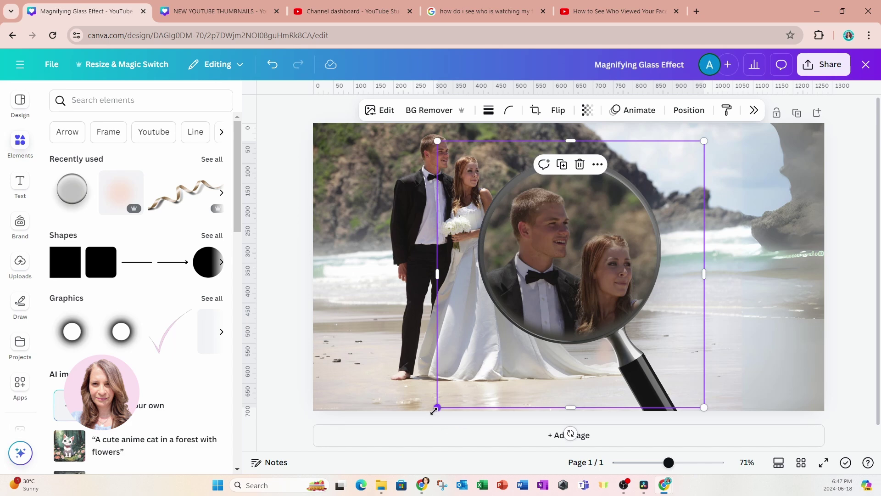
left_click_drag(434, 410, 431, 414)
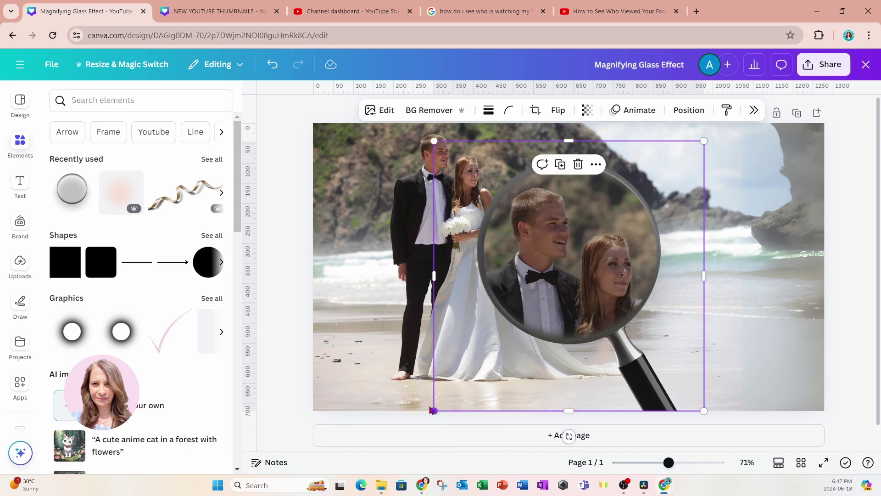
Apply a Whole image blur at intensity 23 to the beach background photo
left_click(376, 335)
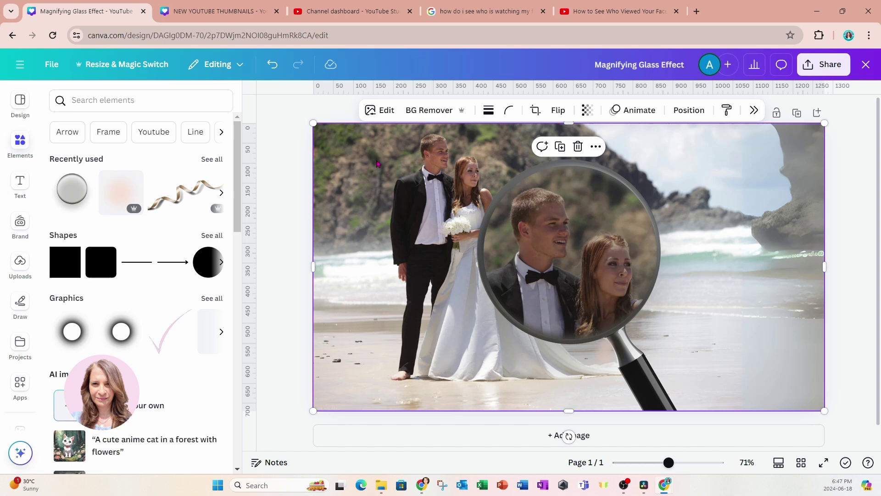
left_click(754, 111)
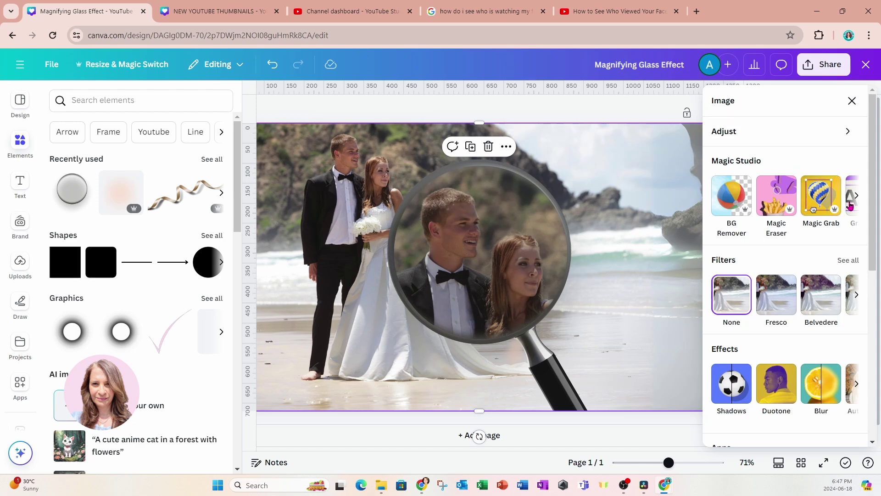
left_click(823, 393)
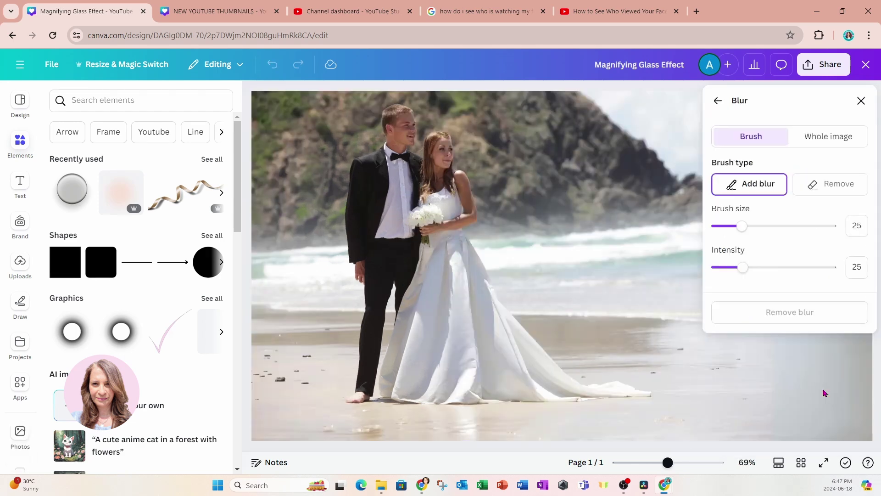
left_click(817, 140)
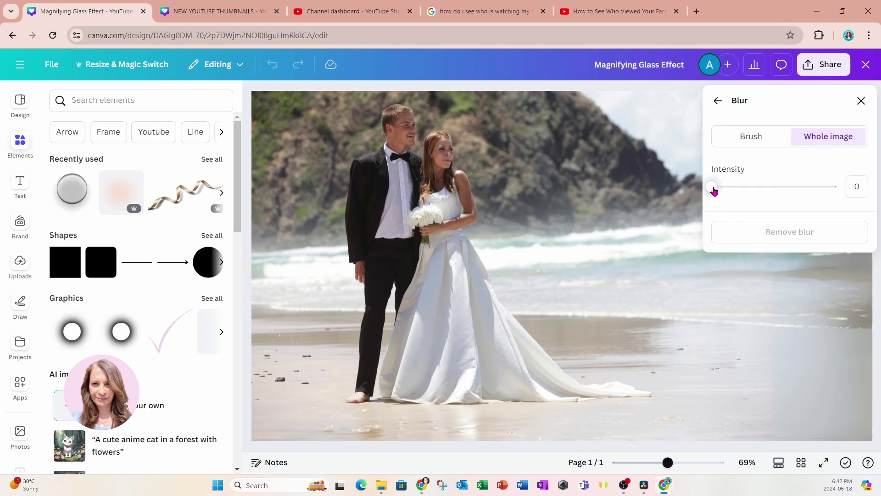
left_click_drag(715, 192, 737, 192)
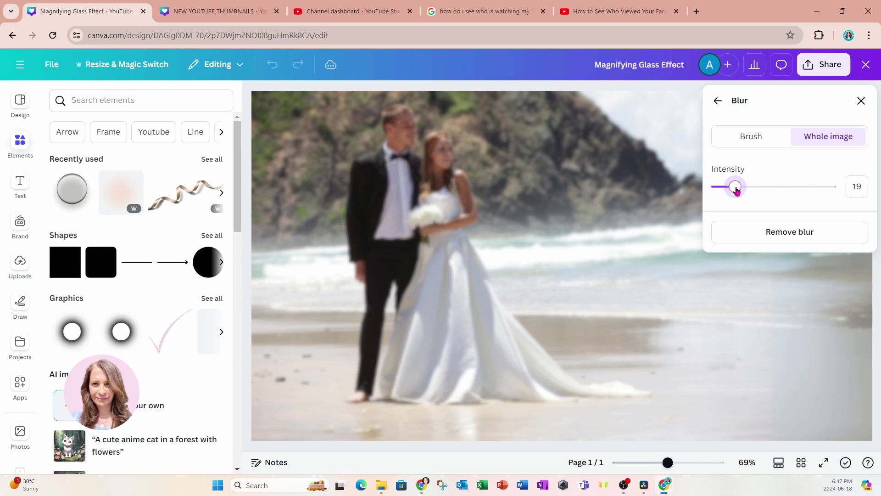
left_click_drag(736, 191, 742, 191)
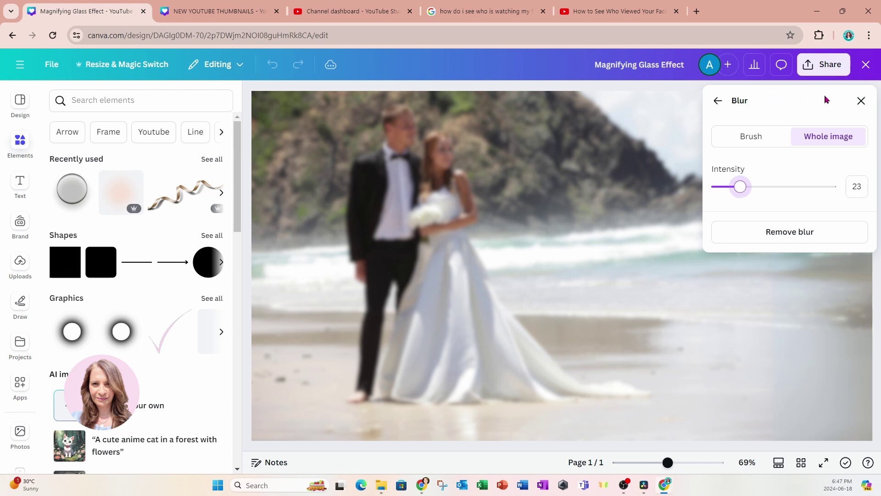
Lower the blurred background photo's transparency from 100 to 76
left_click(861, 101)
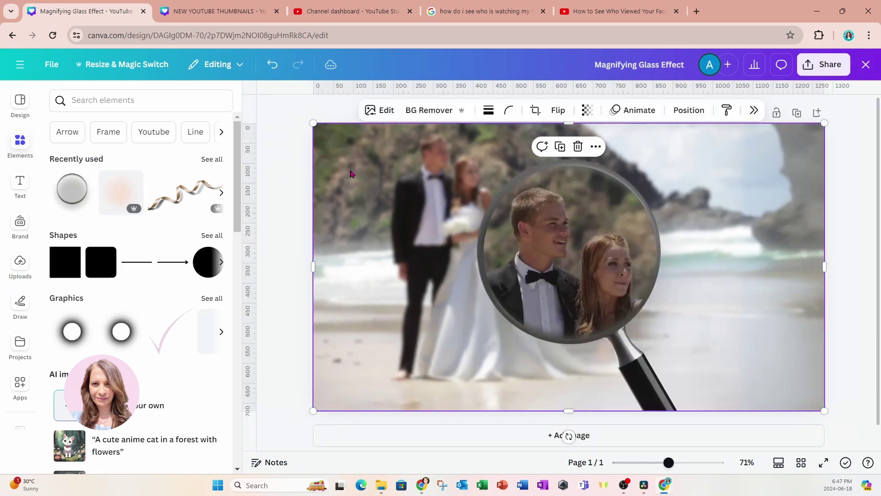
left_click(588, 112)
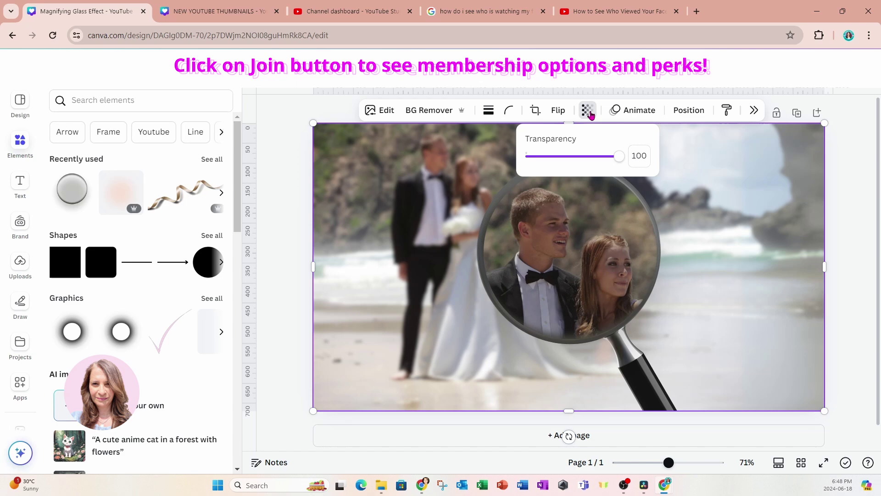
left_click(620, 161)
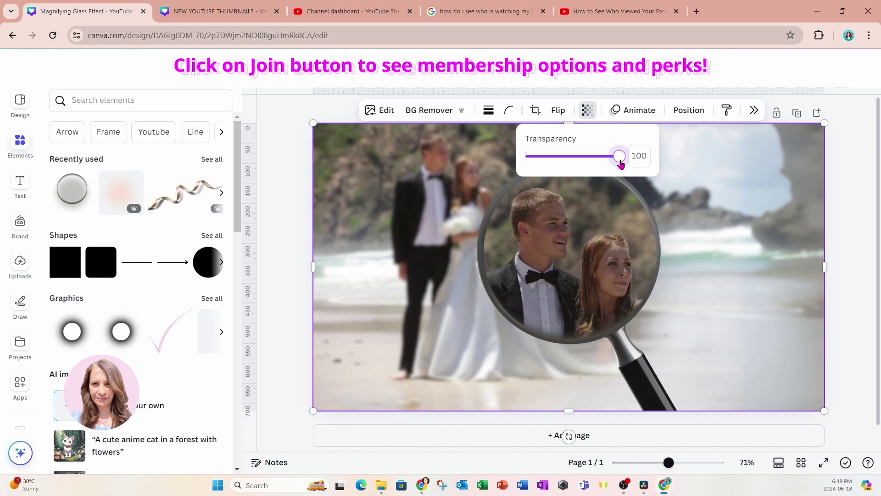
left_click_drag(620, 164, 598, 162)
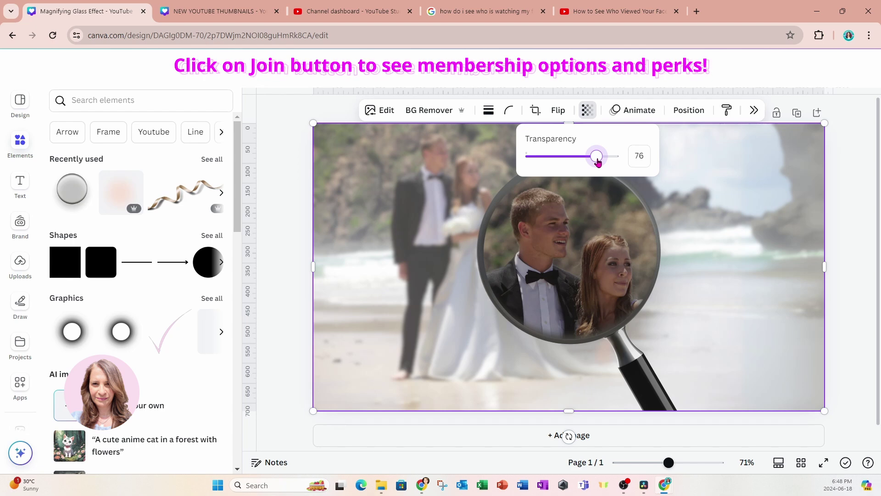
left_click(391, 180)
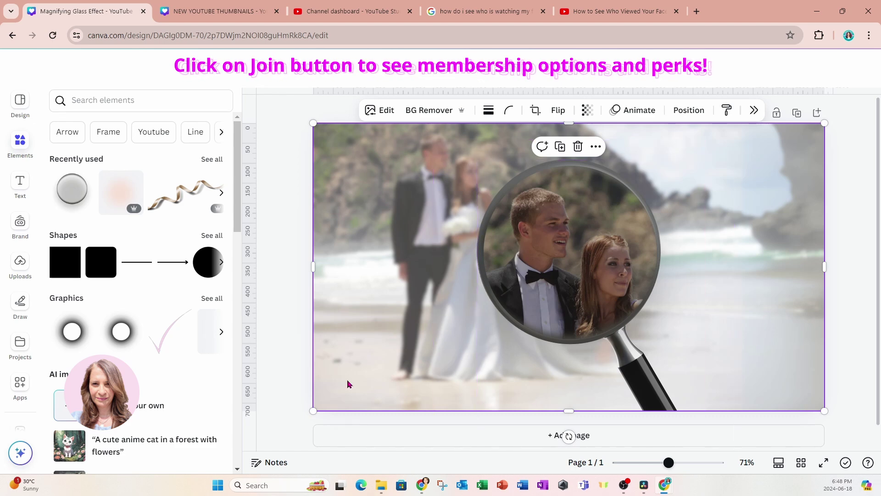
Add the gold ribbon, shrink it and tilt it across the magnifier handle at lower right
left_click(209, 186)
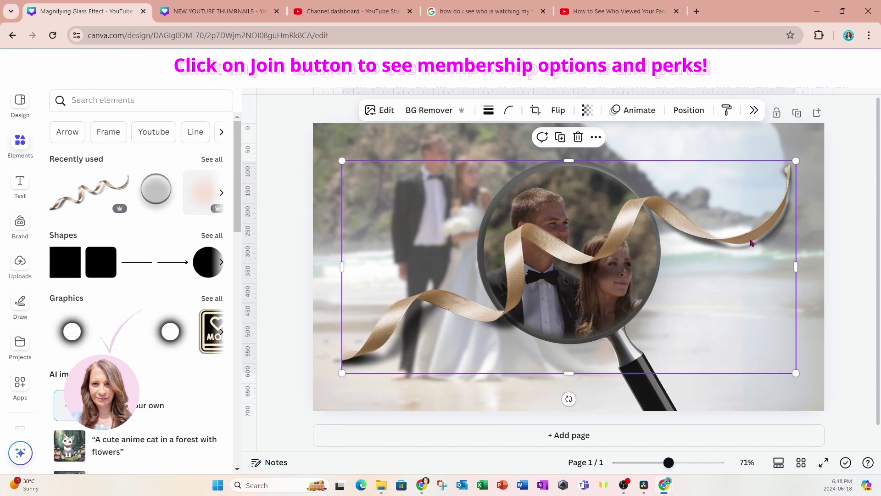
left_click_drag(751, 242, 790, 347)
left_click_drag(836, 280, 761, 332)
left_click_drag(709, 374, 760, 316)
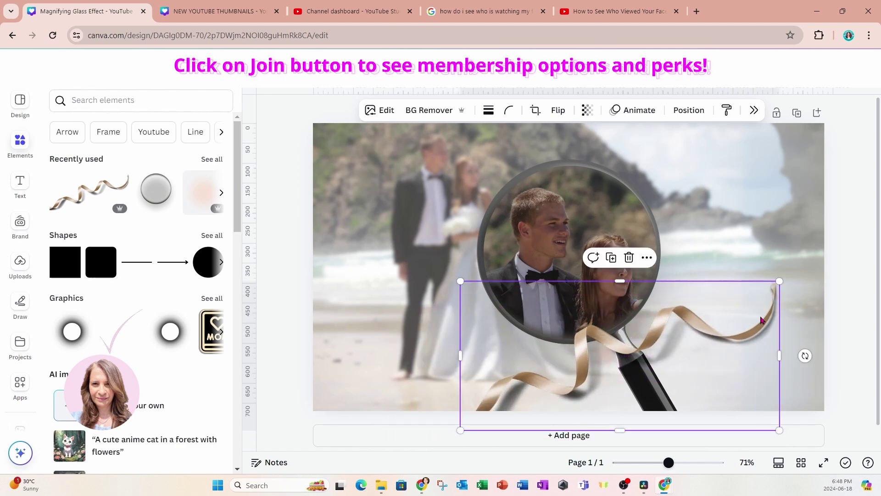
left_click_drag(804, 354, 792, 395)
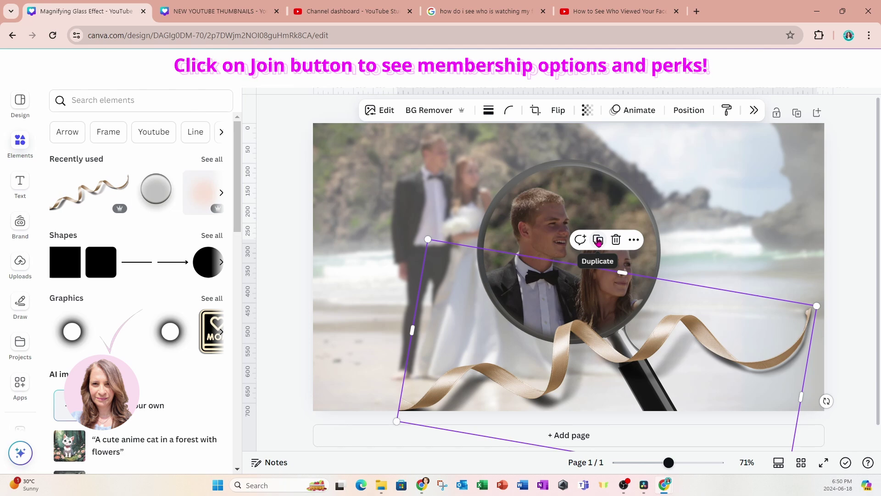
Duplicate the ribbon, reorder the copy in Layers, and narrow it to about 487 wide at the handle
left_click(599, 242)
left_click_drag(713, 320, 708, 314)
left_click(689, 110)
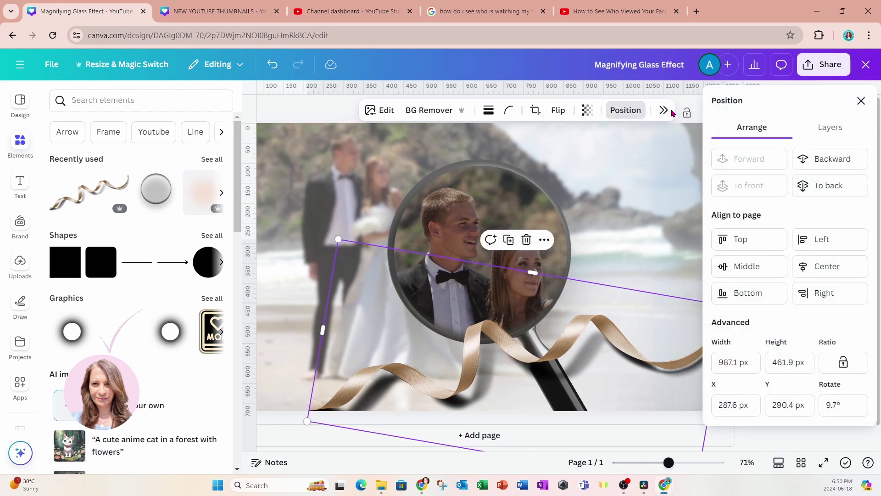
left_click(259, 103)
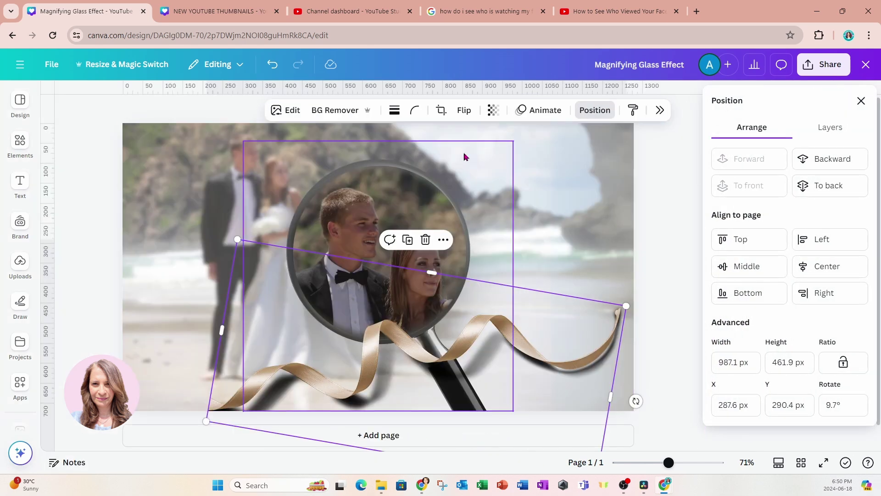
left_click(836, 131)
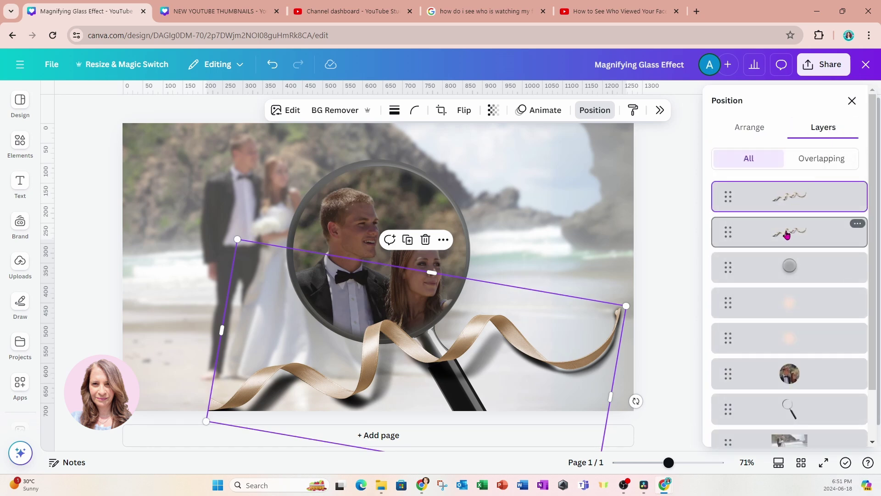
left_click_drag(787, 234, 793, 374)
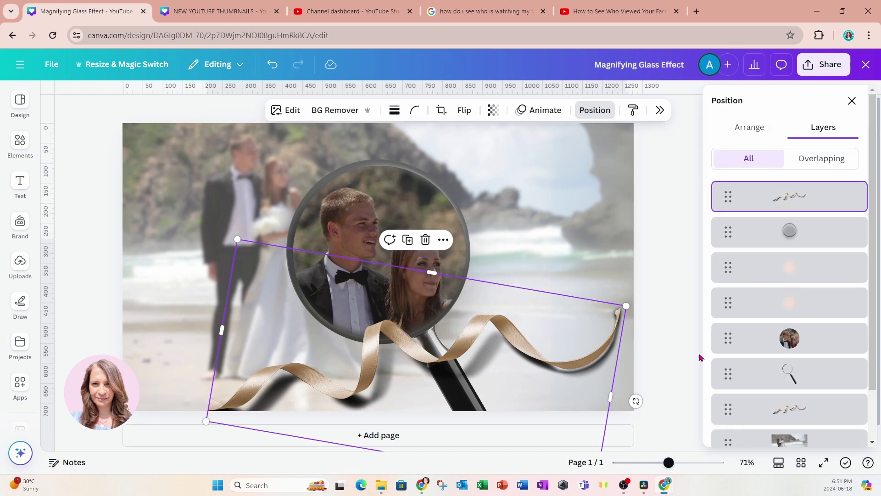
left_click_drag(611, 397, 418, 380)
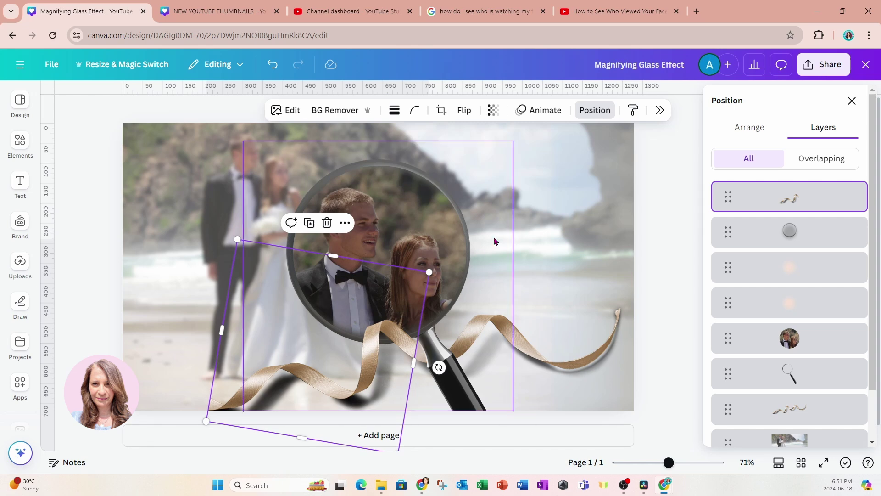
Add the soft blurred blob from recently used elements and shrink it to a tiny 28 × 32 patch
left_click(652, 186)
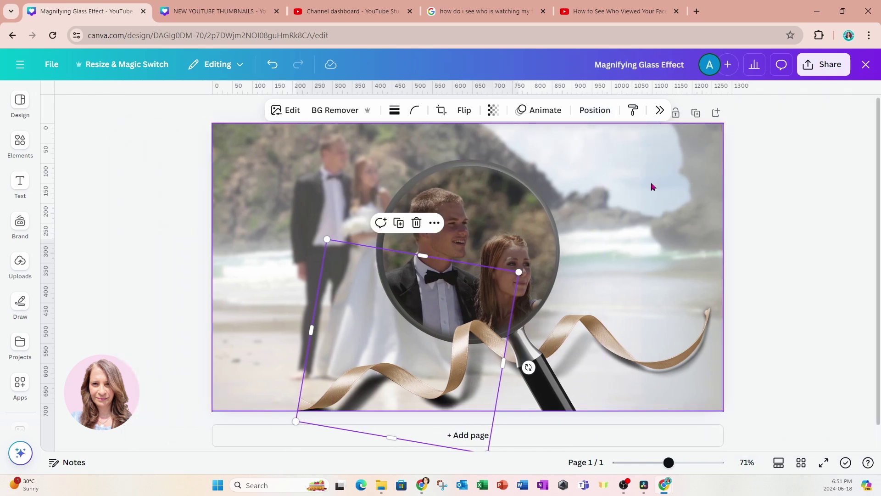
left_click(761, 213)
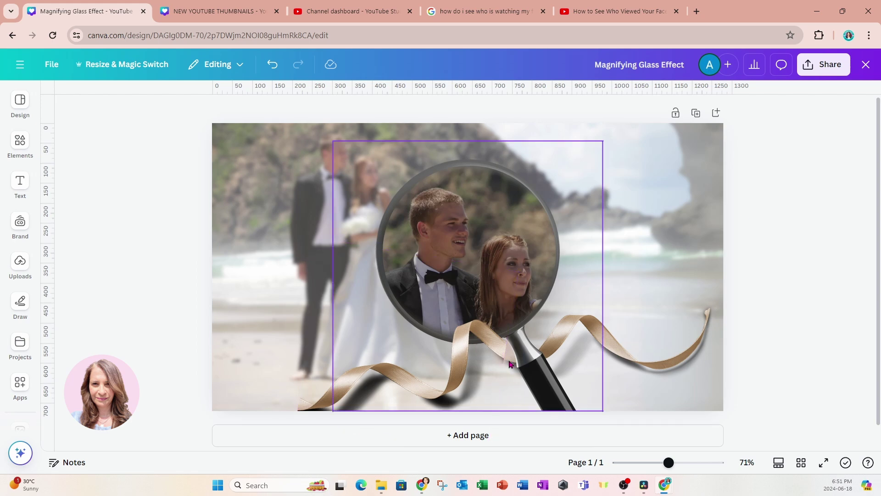
left_click(6, 148)
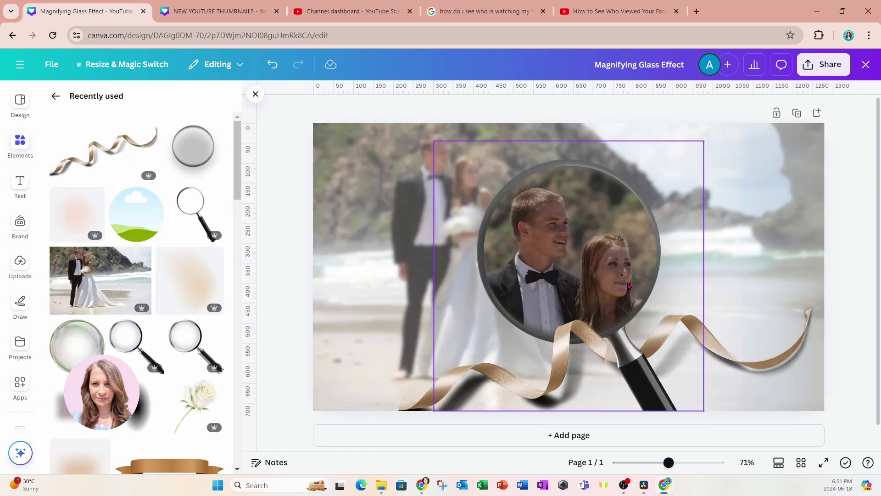
left_click(195, 284)
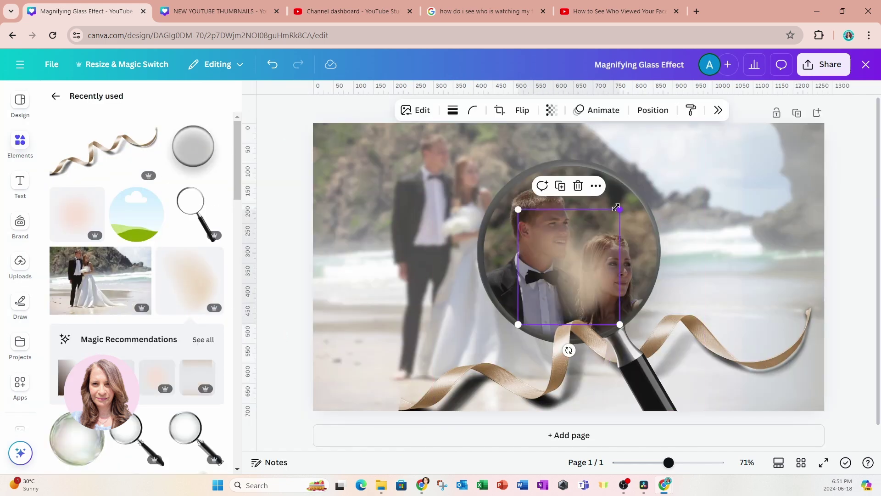
left_click_drag(617, 207, 545, 298)
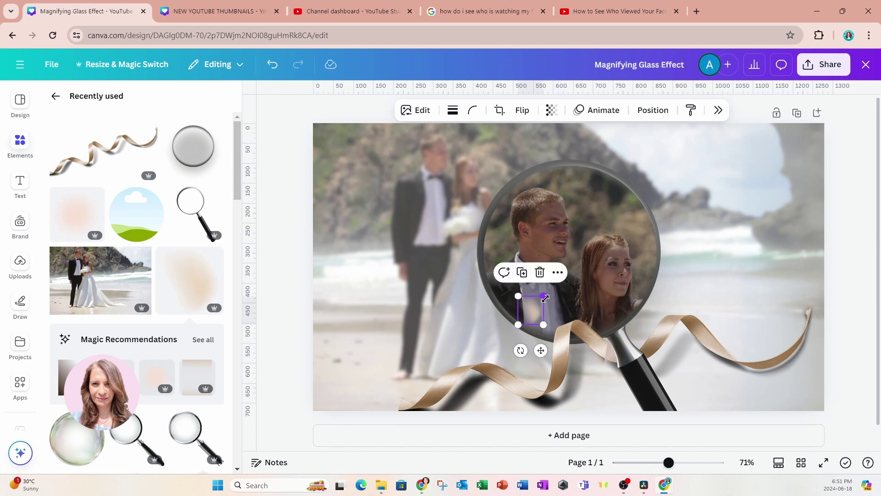
Place the patch where the ribbon meets the handle, then position a duplicate beside it
left_click_drag(541, 350, 614, 383)
left_click(596, 323)
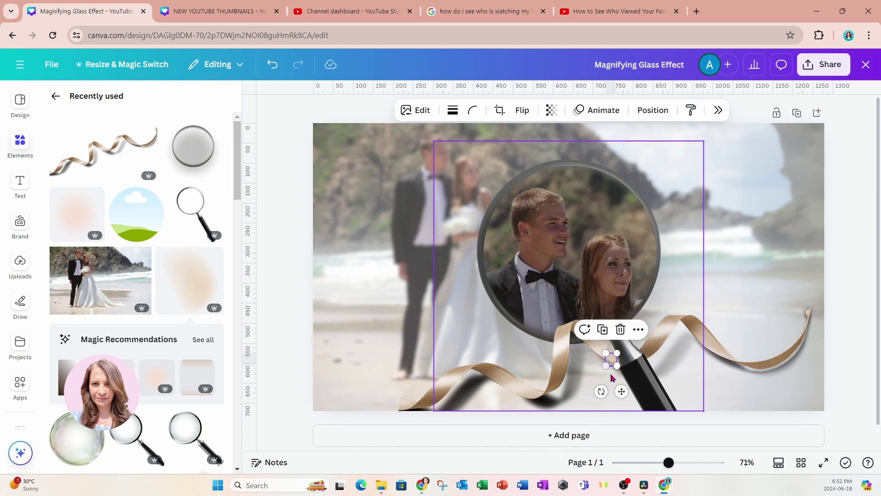
left_click_drag(620, 389, 615, 376)
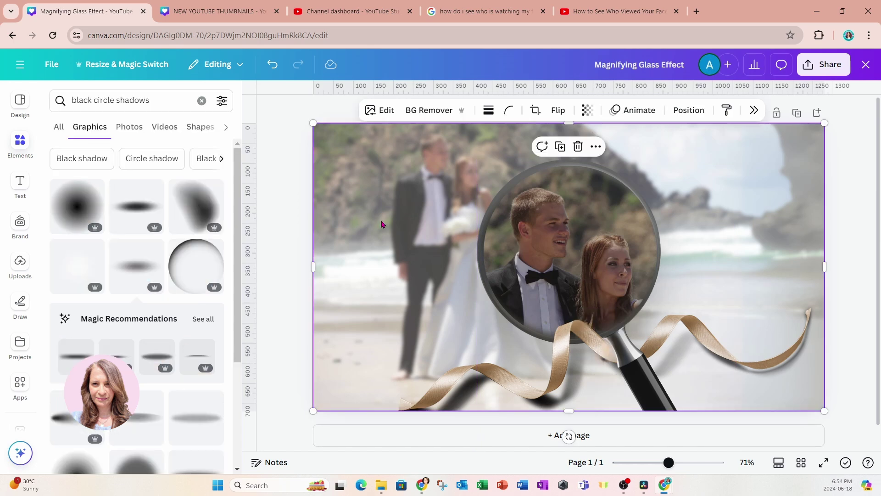